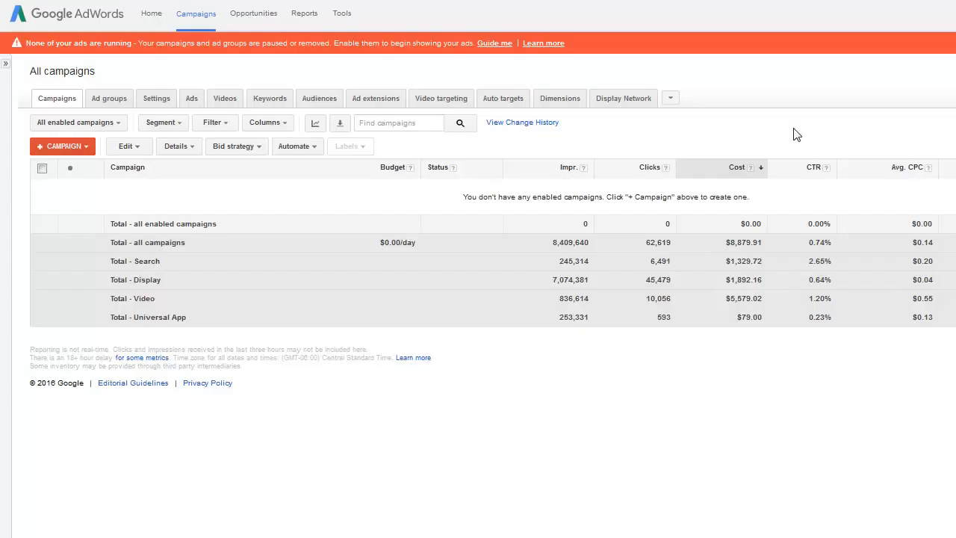
Step: Start a Display Network only campaign named "denver dental" with no marketing objective, and target the United States
{"action": "left_click", "coordinate": [43, 148]}
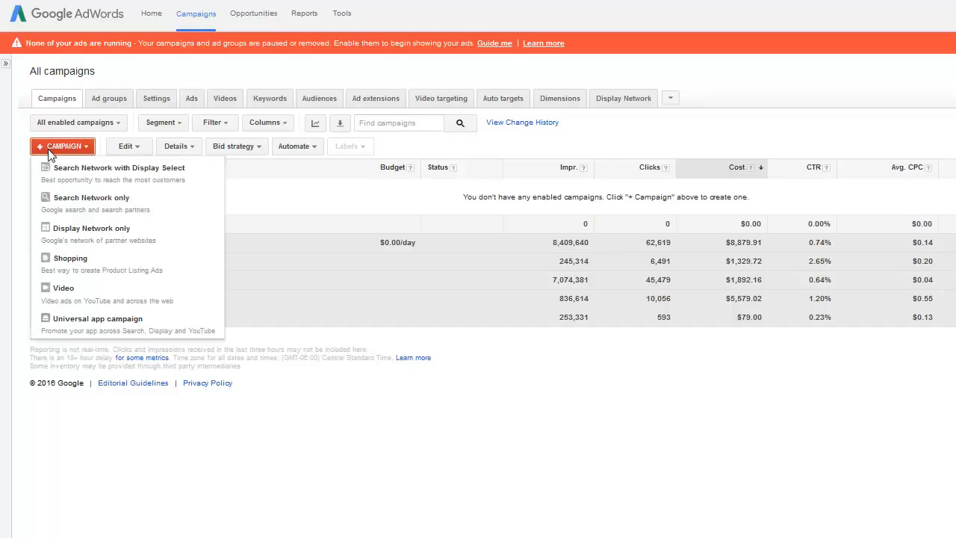
{"action": "left_click", "coordinate": [145, 233]}
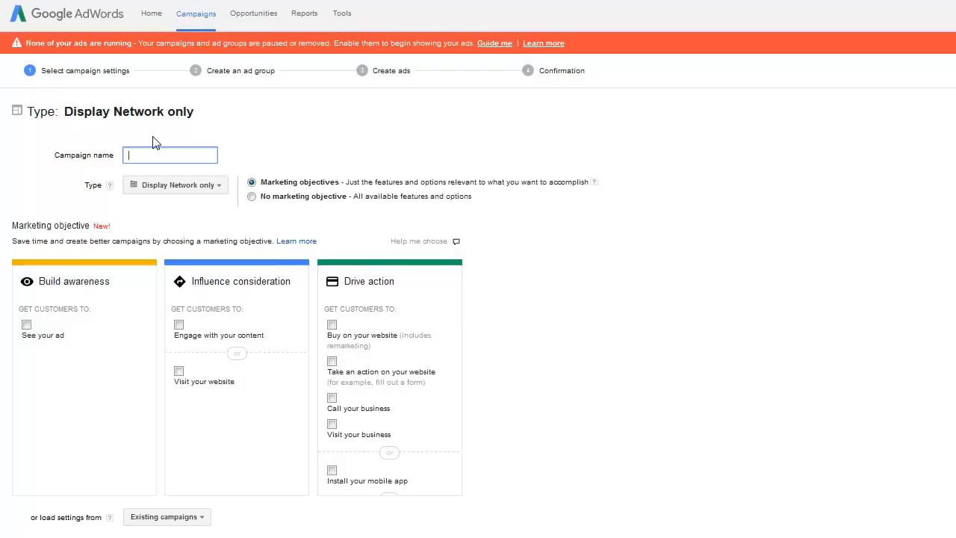
{"action": "type", "text": "denver dental"}
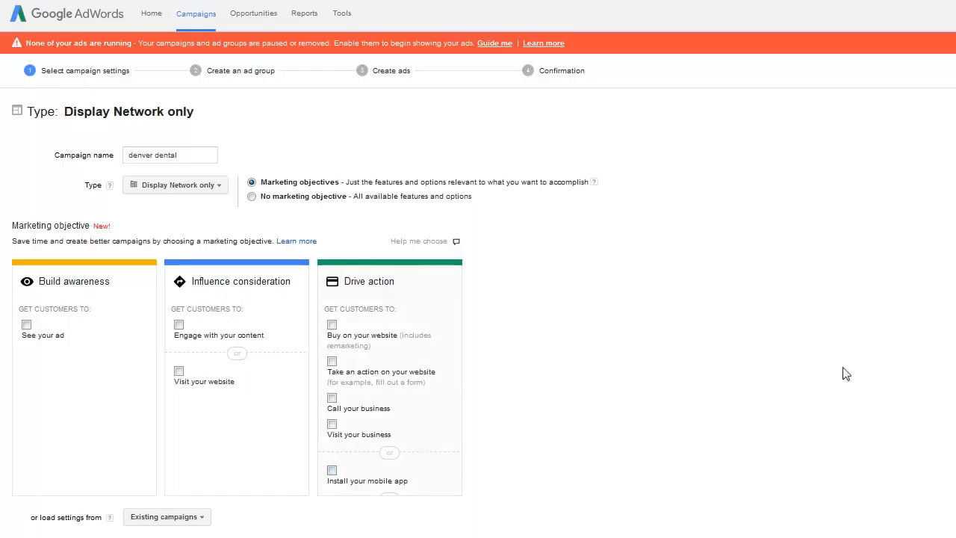
{"action": "left_click", "coordinate": [251, 197]}
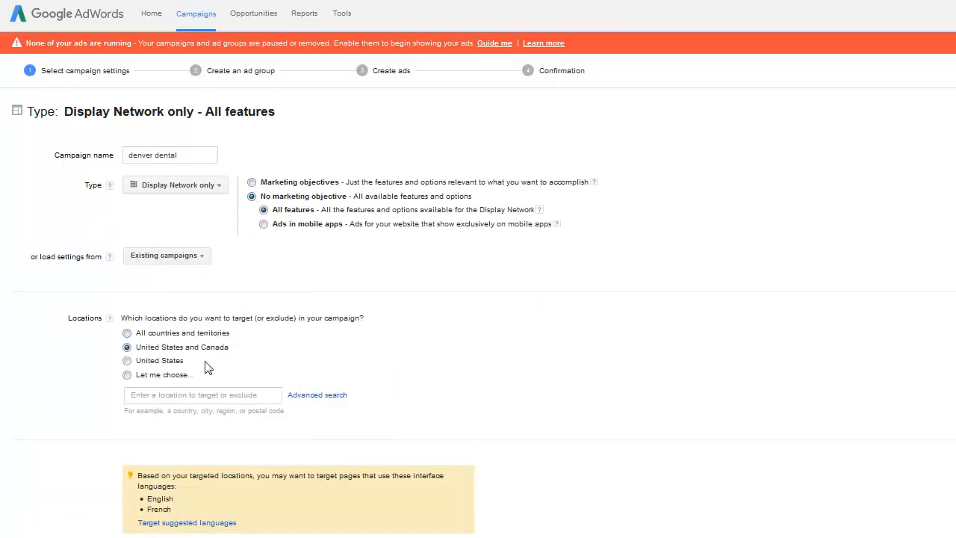
{"action": "left_click", "coordinate": [164, 365]}
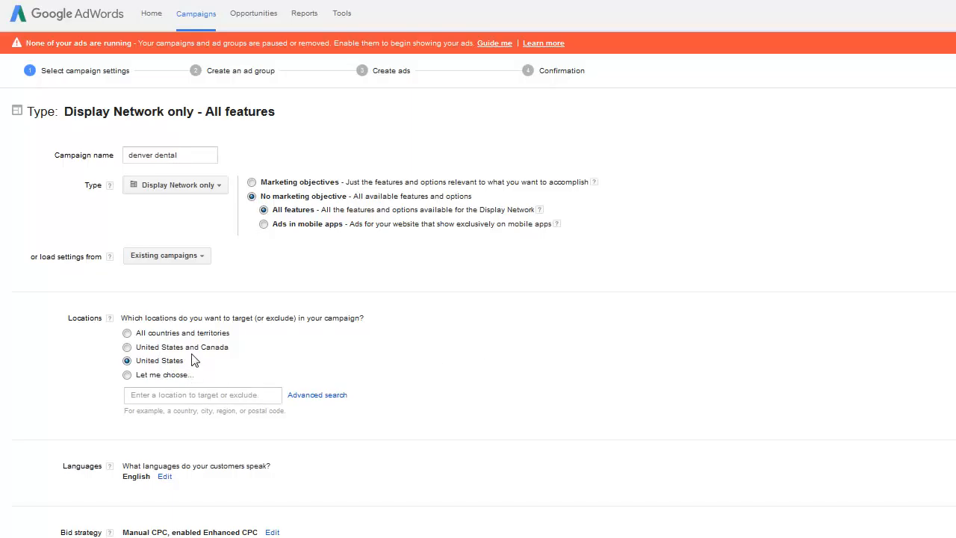
Step: Use the advanced location search to add the city of Denver, Colorado, United States as a targeted location
{"action": "left_click", "coordinate": [322, 396]}
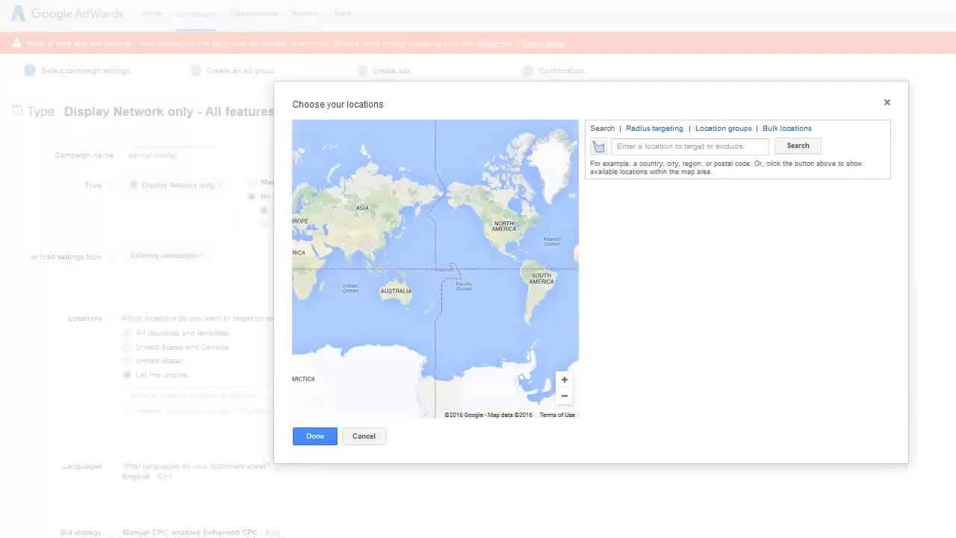
{"action": "left_click", "coordinate": [675, 149]}
{"action": "type", "text": "denver"}
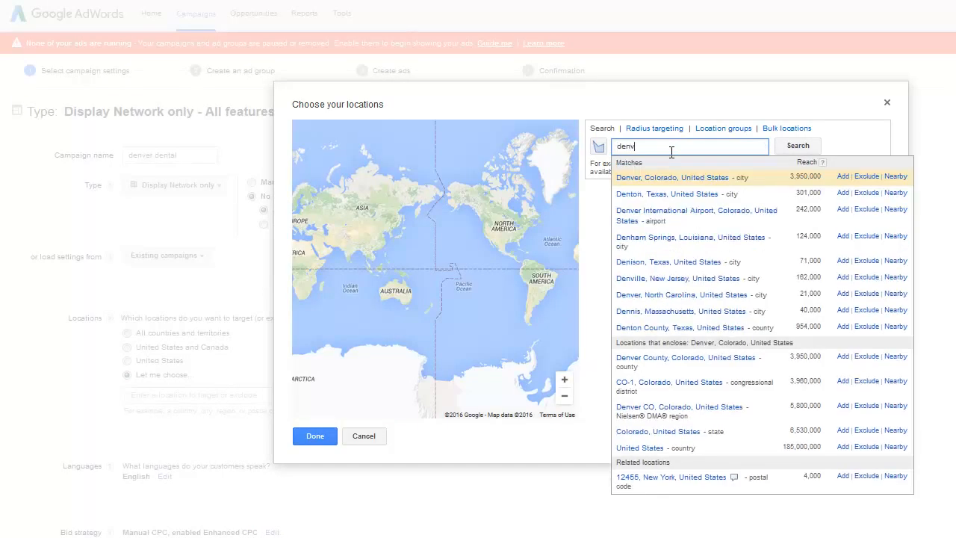
{"action": "left_click", "coordinate": [842, 177]}
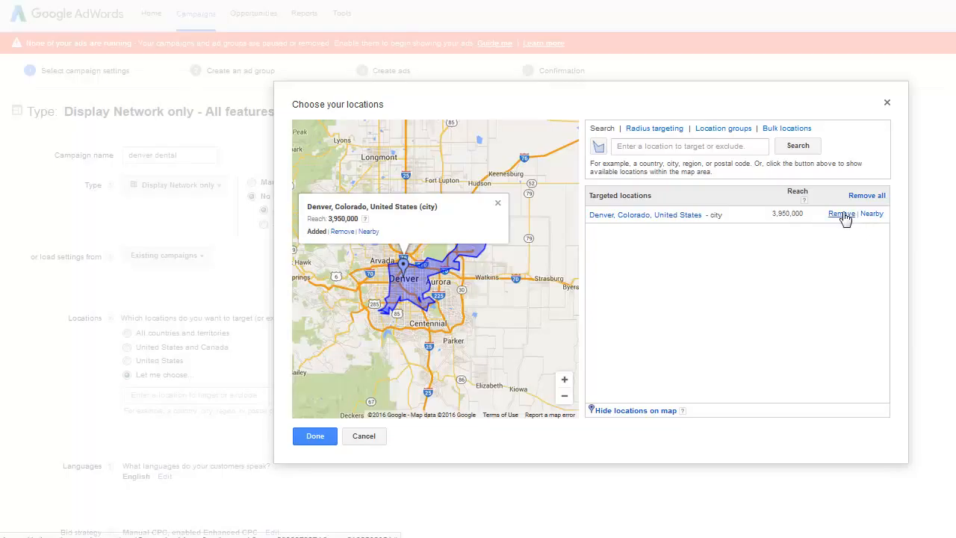
Step: Add the postal code 80123, Colorado as a targeted location in place of Denver
{"action": "left_click", "coordinate": [636, 146]}
{"action": "type", "text": "80123"}
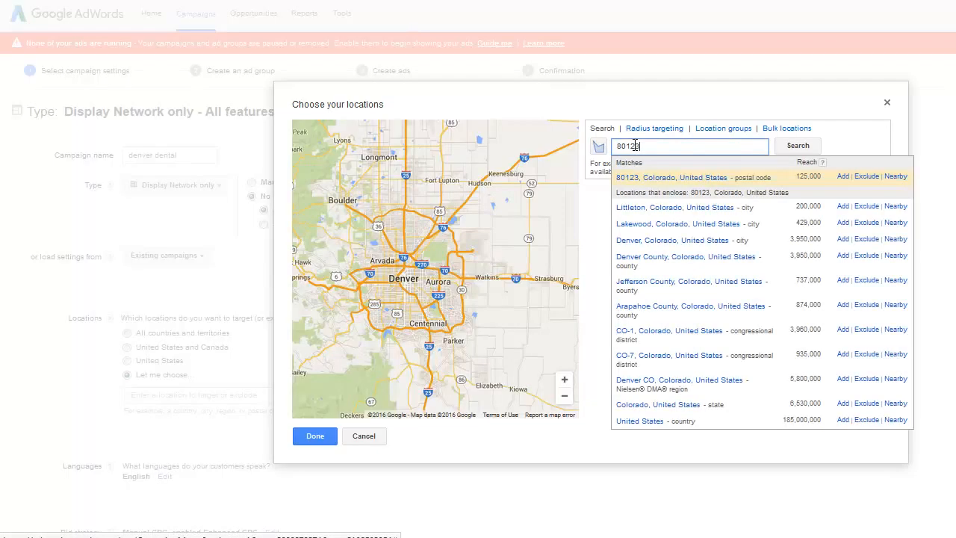
{"action": "left_click", "coordinate": [843, 177]}
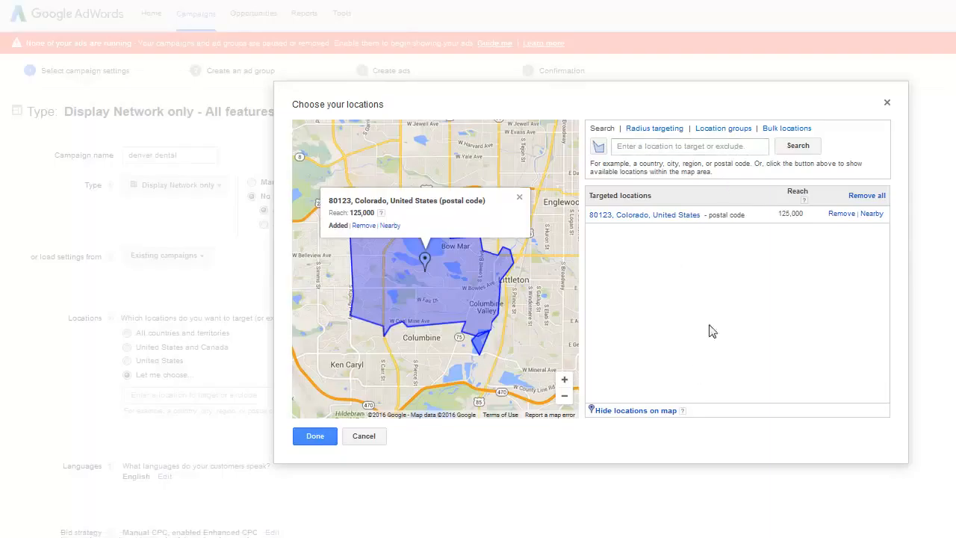
Step: Search for the postal code 80122 and show it on the location map
{"action": "left_click", "coordinate": [723, 150]}
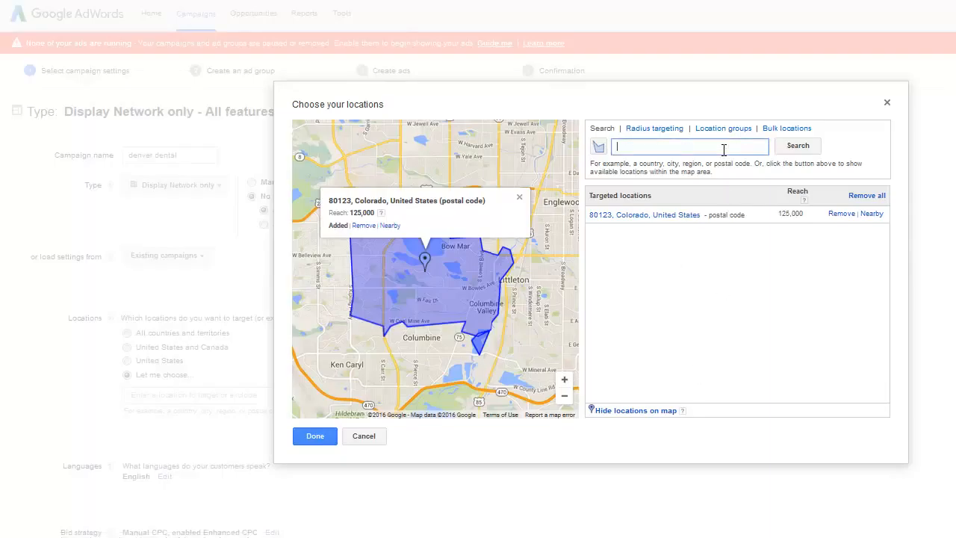
{"action": "type", "text": "80123"}
{"action": "key", "text": "BackSpace"}
{"action": "type", "text": "2"}
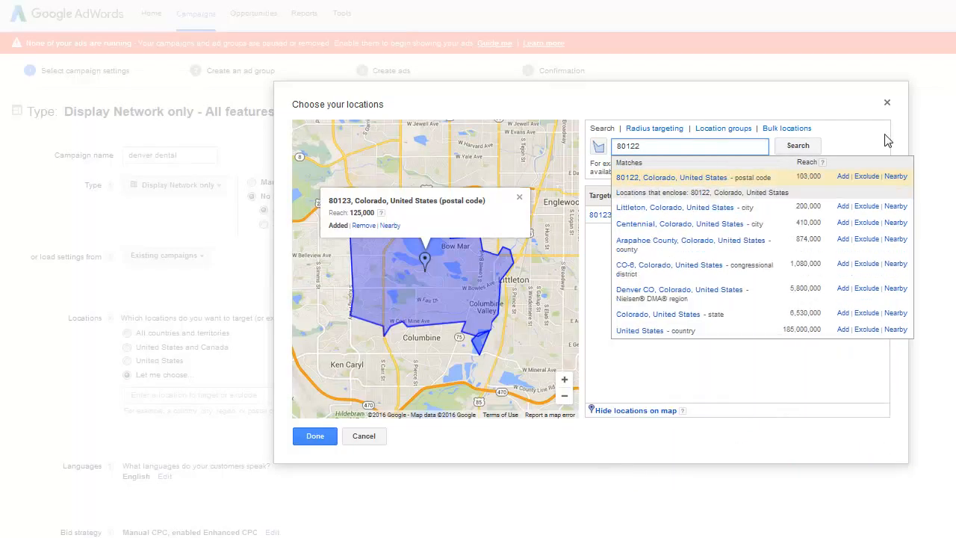
{"action": "left_click", "coordinate": [842, 177]}
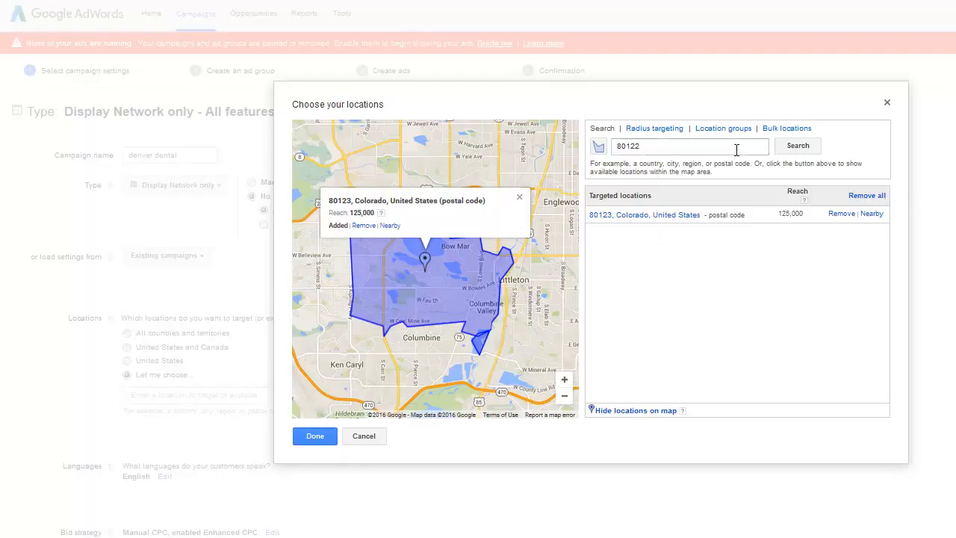
{"action": "left_click", "coordinate": [818, 153]}
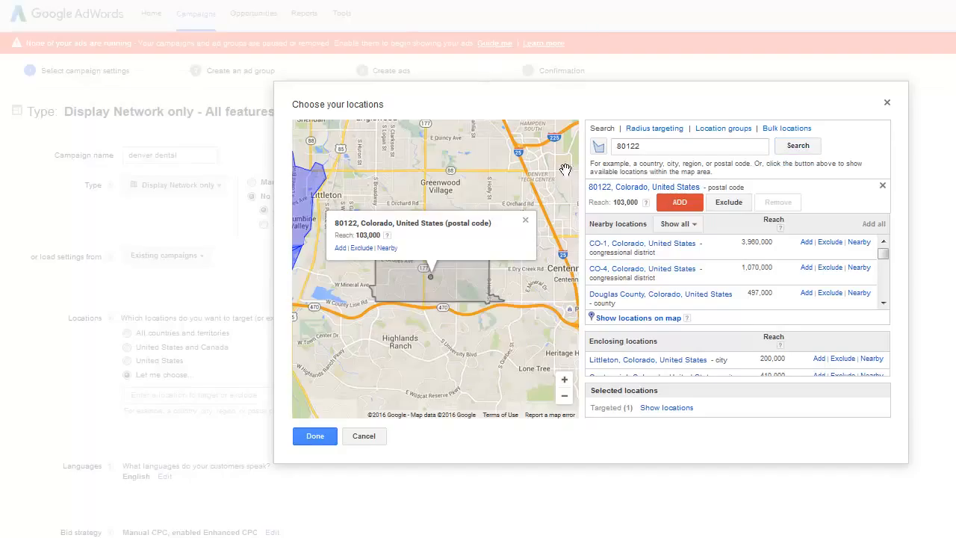
Step: Switch the location search to radius targeting and set the radius to 40 mi
{"action": "left_click", "coordinate": [652, 133]}
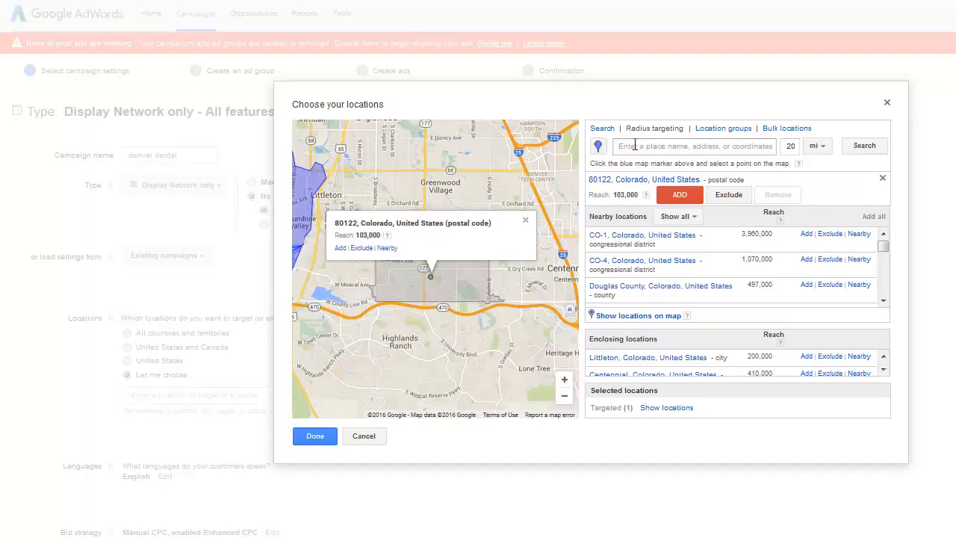
{"action": "left_click", "coordinate": [635, 145]}
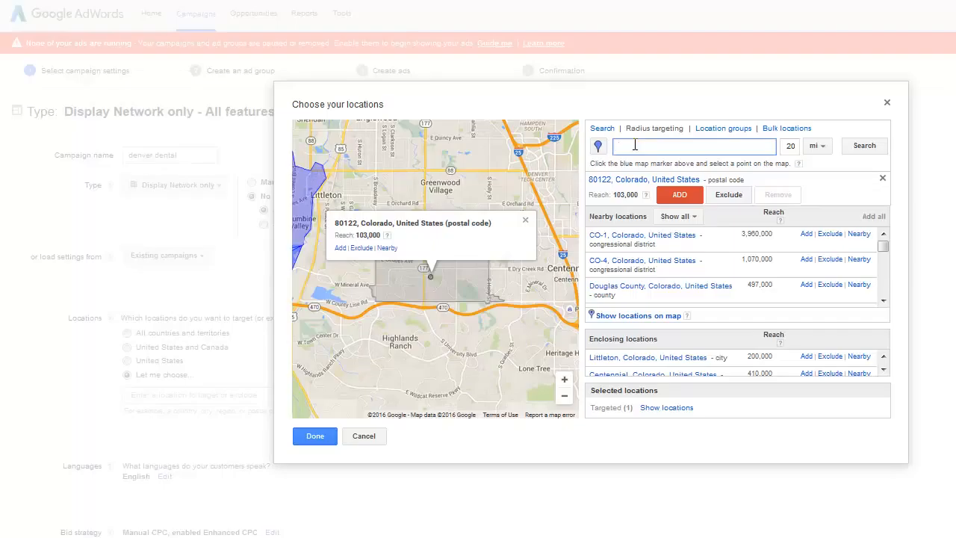
{"action": "double_click", "coordinate": [790, 145]}
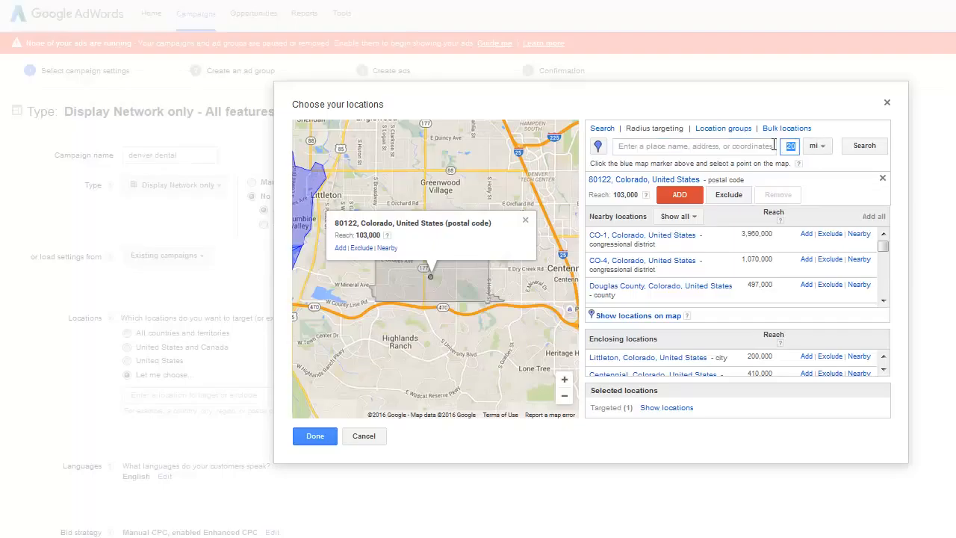
{"action": "type", "text": "40"}
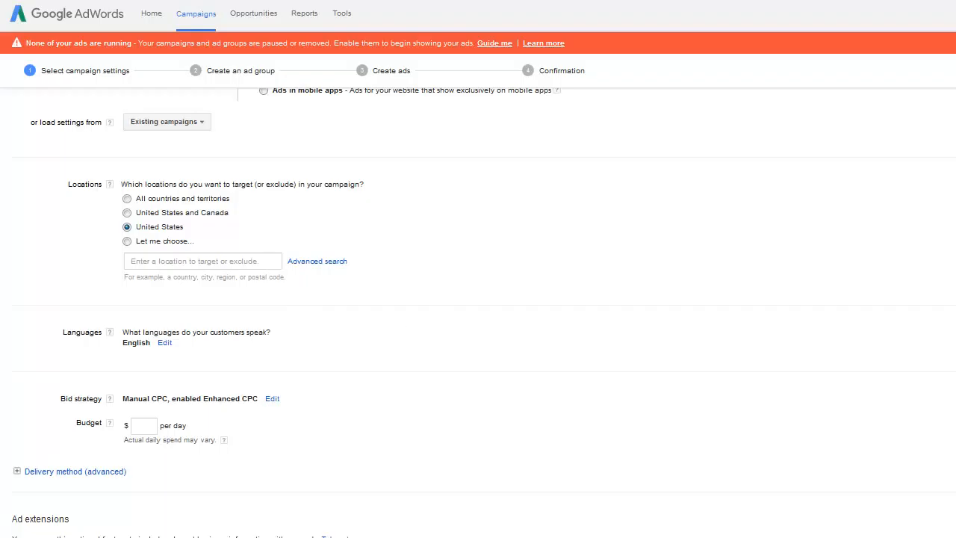
Step: Set the campaign's budget to $5 per day
{"action": "scroll", "coordinate": [922, 130], "scroll_direction": "down", "scroll_amount": 3}
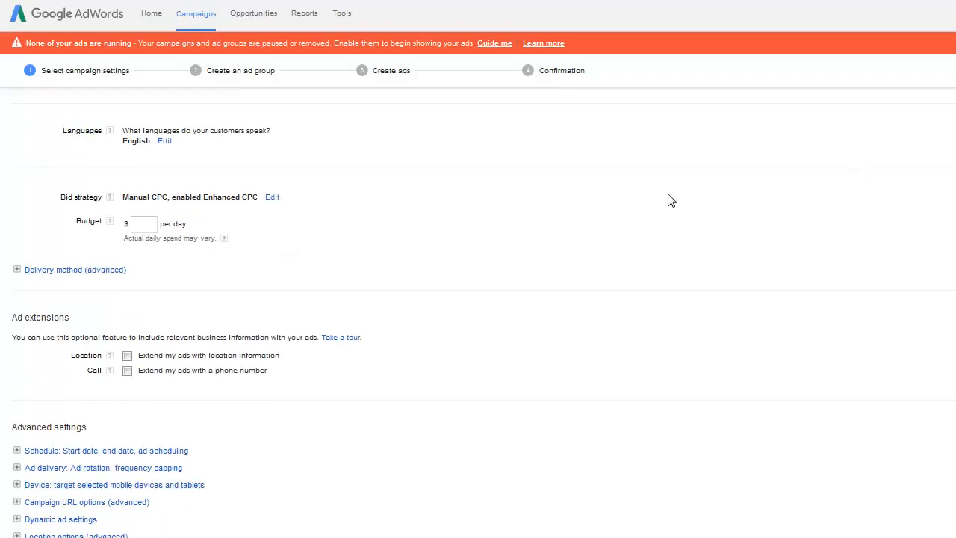
{"action": "left_click", "coordinate": [150, 219]}
{"action": "type", "text": "5"}
{"action": "left_click", "coordinate": [516, 203]}
{"action": "left_click", "coordinate": [224, 238]}
Step: Expand and review the delivery method, ad delivery and device targeting settings of the campaign
{"action": "scroll", "coordinate": [237, 69], "scroll_direction": "down", "scroll_amount": 1}
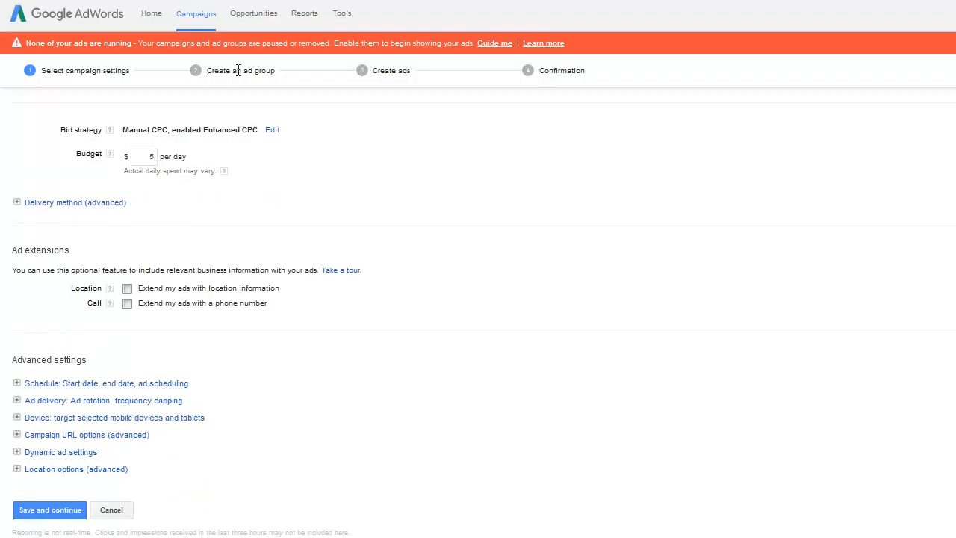
{"action": "left_click", "coordinate": [17, 204]}
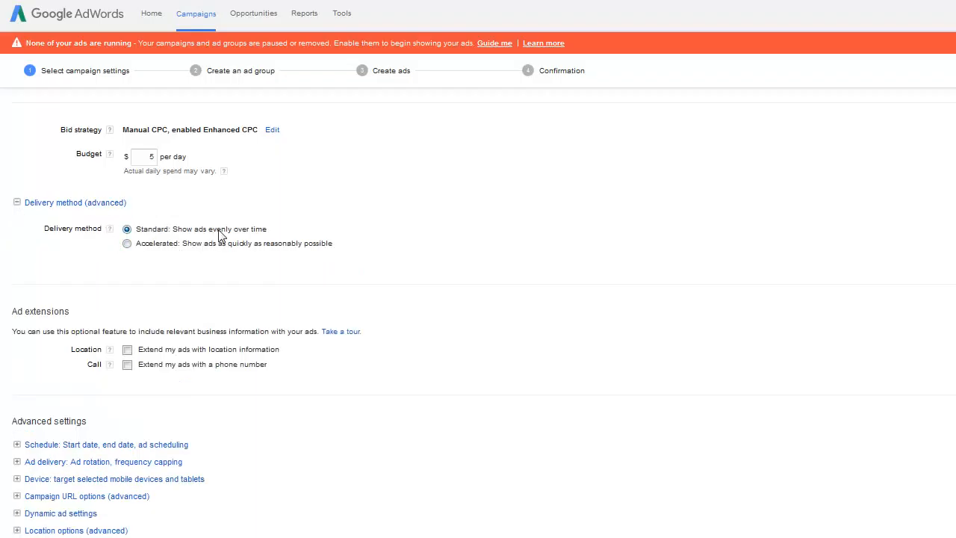
{"action": "left_click", "coordinate": [146, 161]}
{"action": "scroll", "coordinate": [393, 326], "scroll_direction": "down", "scroll_amount": 3}
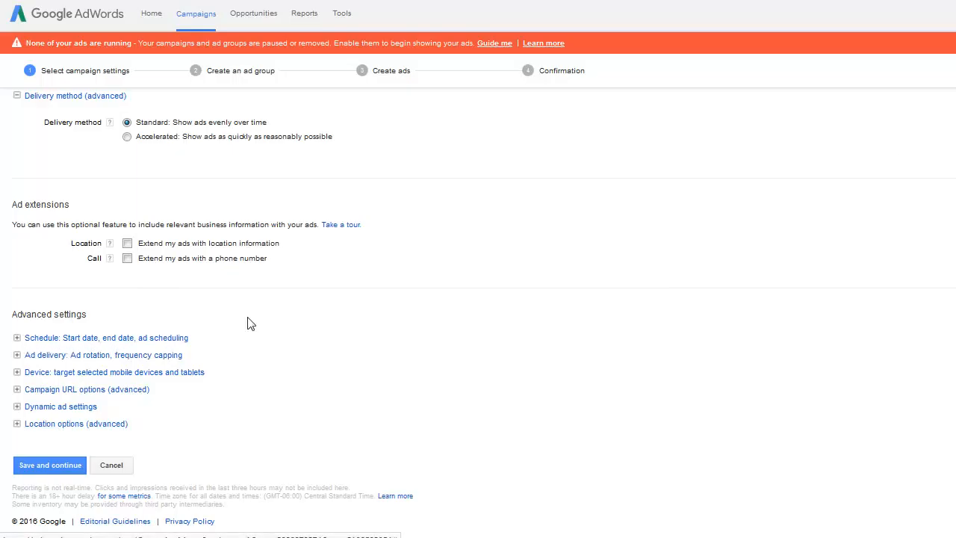
{"action": "left_click", "coordinate": [17, 356]}
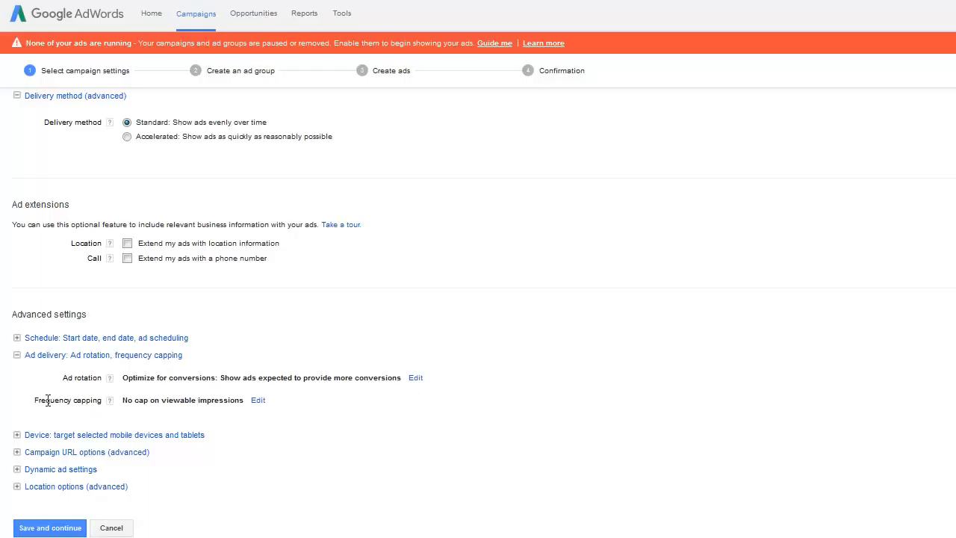
{"action": "left_click", "coordinate": [18, 436]}
{"action": "scroll", "coordinate": [530, 394], "scroll_direction": "down", "scroll_amount": 1}
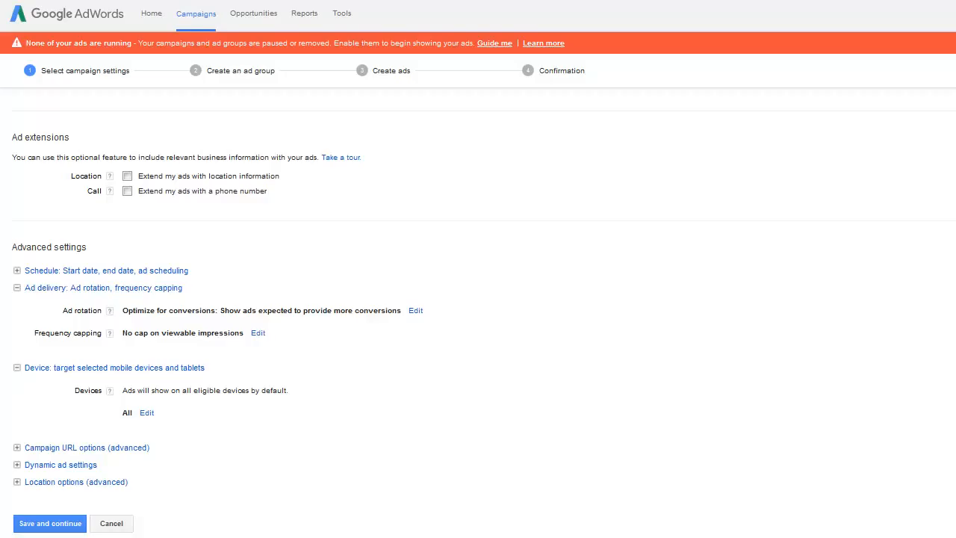
{"action": "scroll", "coordinate": [478, 314], "scroll_direction": "down", "scroll_amount": 1}
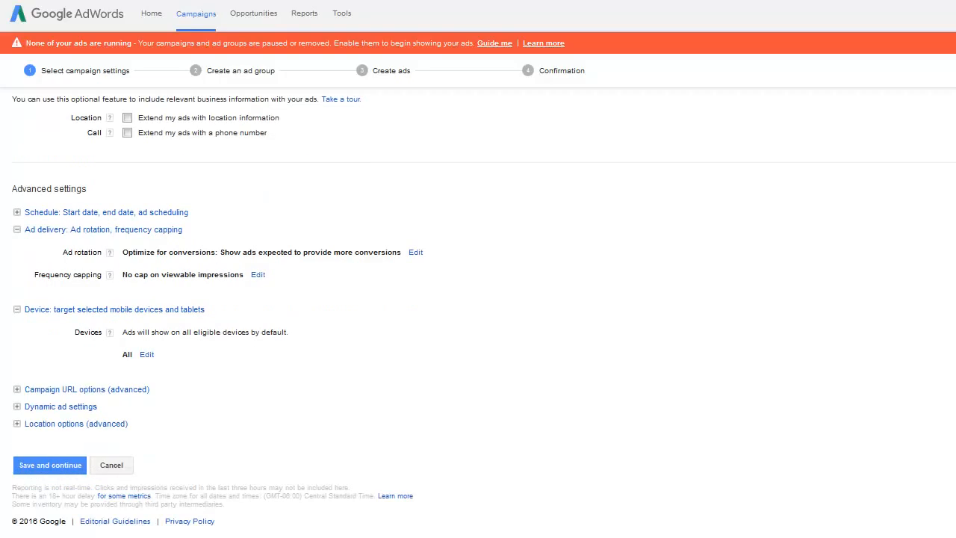
Step: In the advanced location options, set the target to "People in my targeted location", and save the campaign settings to continue
{"action": "left_click", "coordinate": [17, 424]}
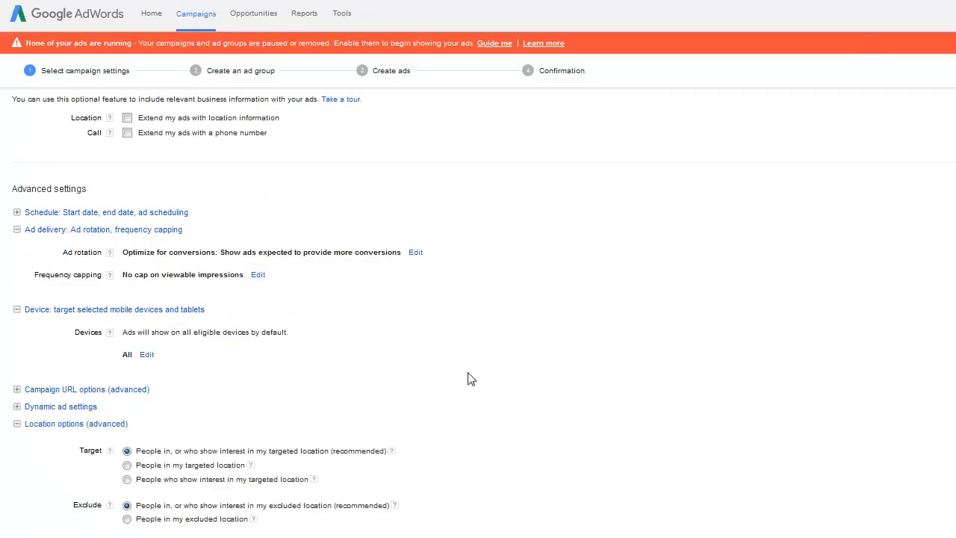
{"action": "scroll", "coordinate": [473, 377], "scroll_direction": "down", "scroll_amount": 2}
{"action": "scroll", "coordinate": [473, 376], "scroll_direction": "down", "scroll_amount": 1}
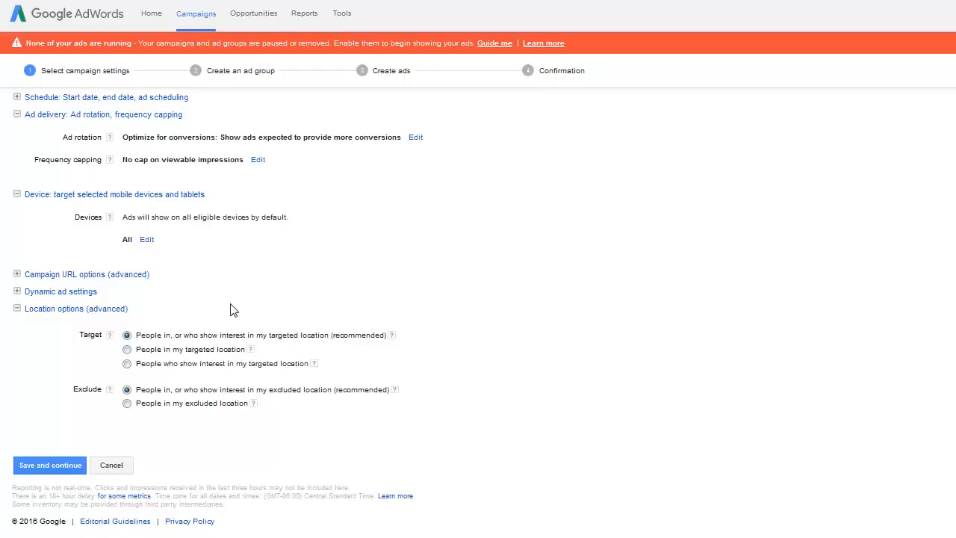
{"action": "left_click", "coordinate": [178, 352]}
{"action": "left_click", "coordinate": [51, 466]}
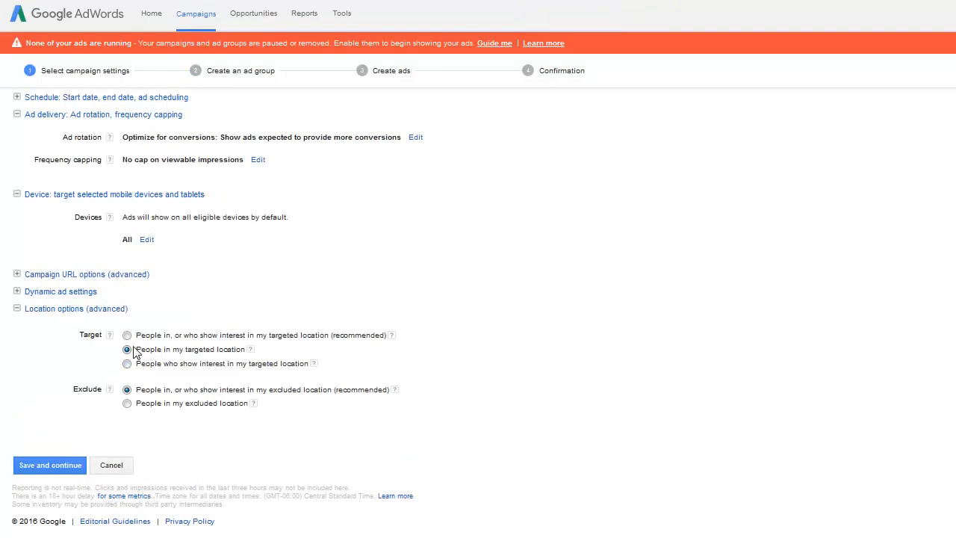
{"action": "left_click", "coordinate": [140, 350]}
{"action": "left_click", "coordinate": [50, 466]}
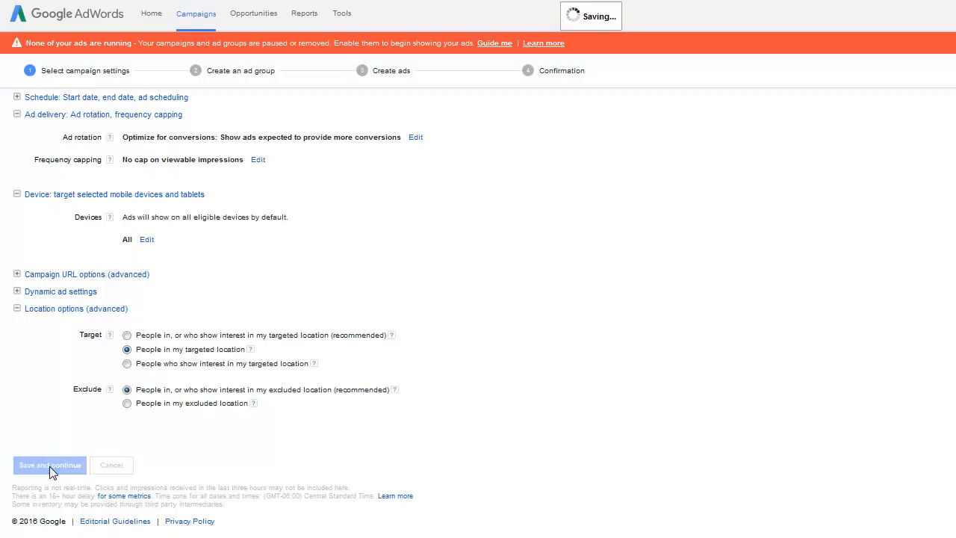